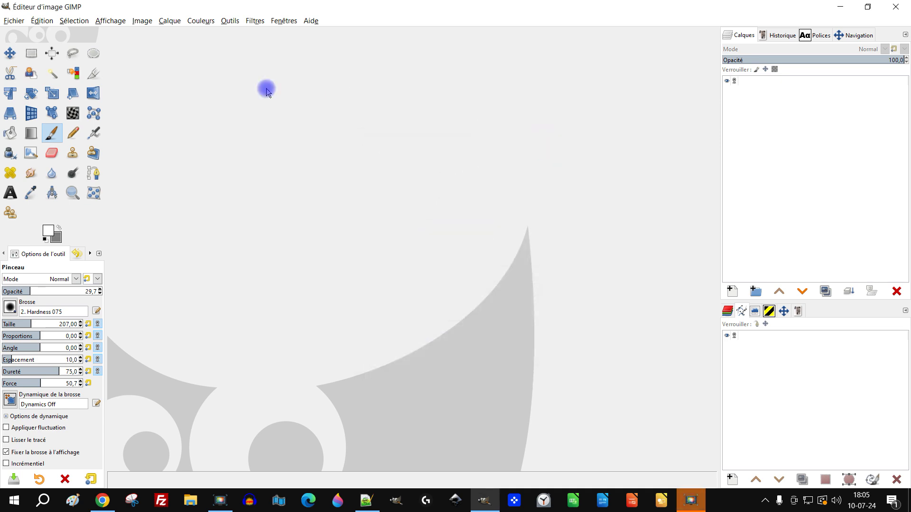
Open the image girl-5623231_1920.jpg from the estompage folder.
{"action": "left_click", "coordinate": [14, 20]}
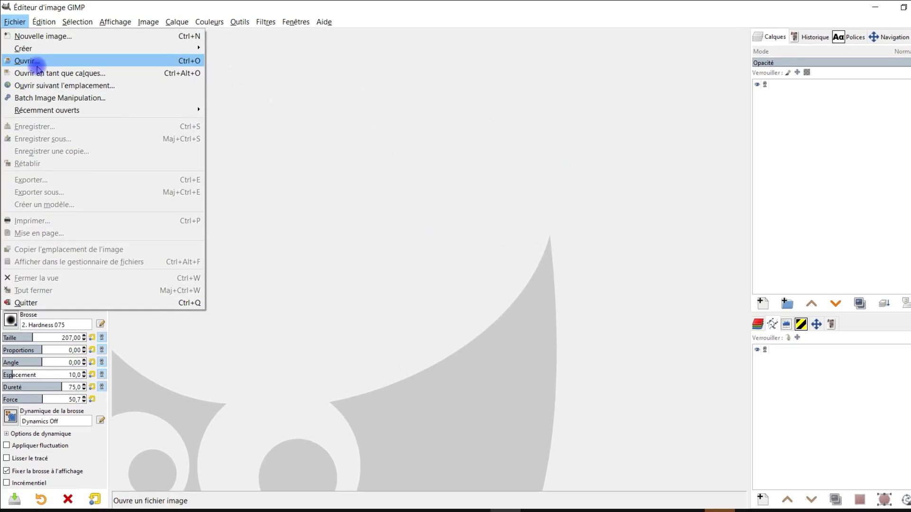
{"action": "left_click", "coordinate": [37, 63]}
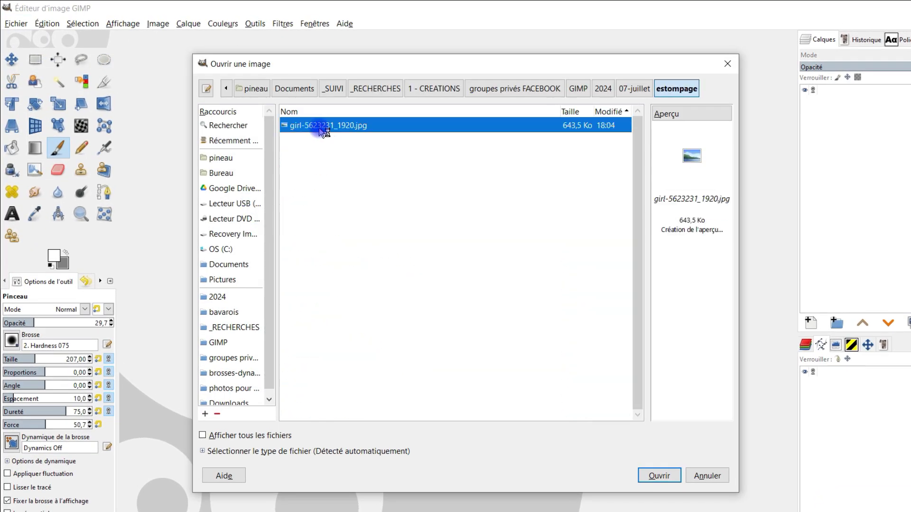
{"action": "double_click", "coordinate": [386, 126]}
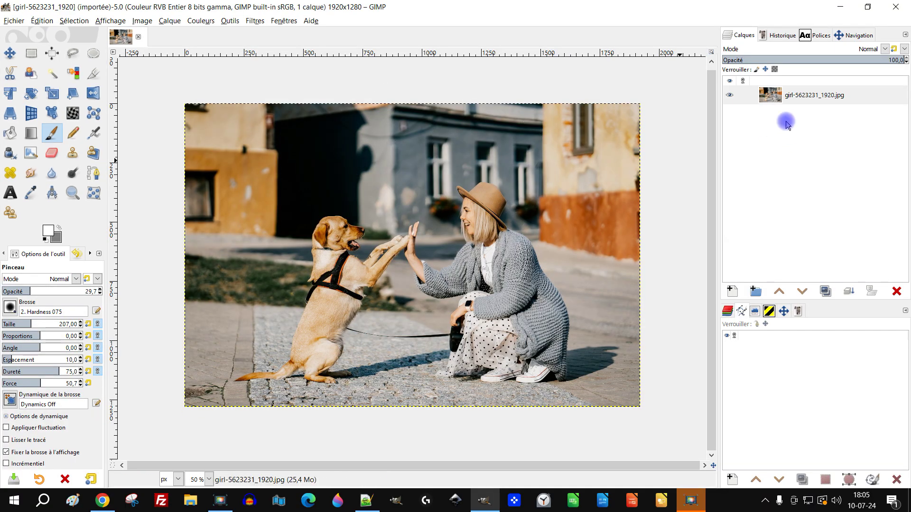
Rename the photo's layer as origine.
{"action": "double_click", "coordinate": [807, 95]}
{"action": "type", "text": "origine"}
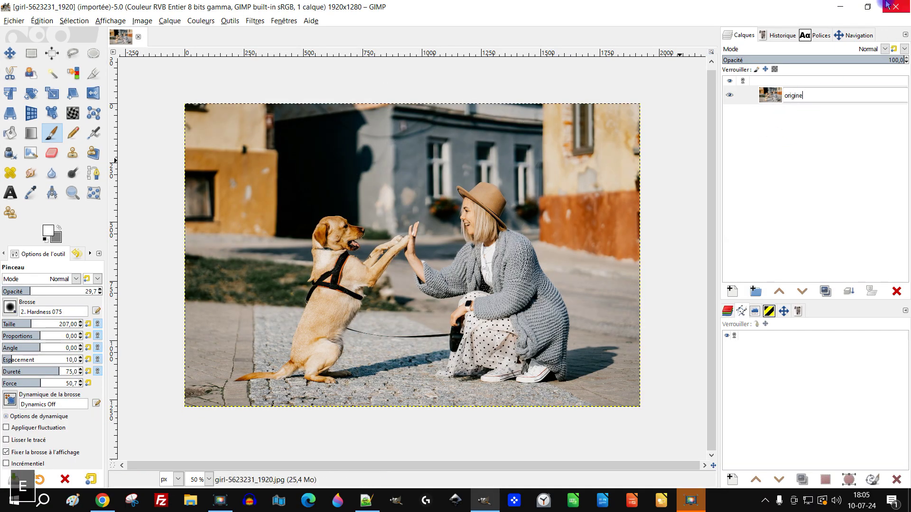
{"action": "key", "text": "Return"}
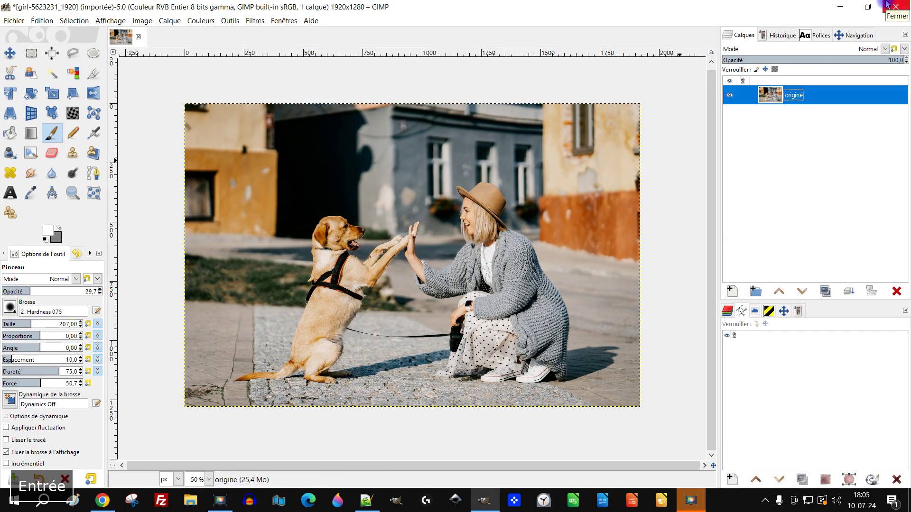
Switch to the Clipdrop Cleanup page in Chrome and load girl-5623231_1920.jpg from the estompage folder.
{"action": "left_click", "coordinate": [841, 6]}
{"action": "left_click", "coordinate": [747, 12]}
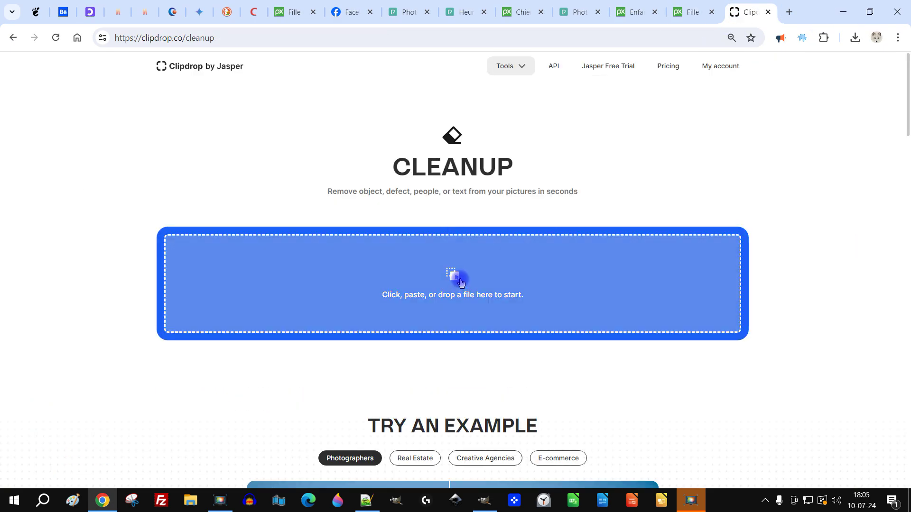
{"action": "left_click", "coordinate": [460, 281]}
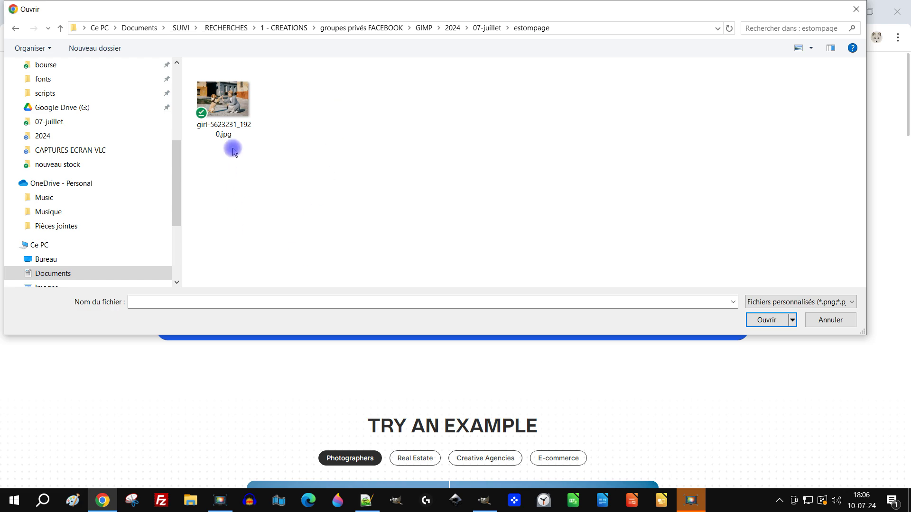
{"action": "double_click", "coordinate": [230, 102]}
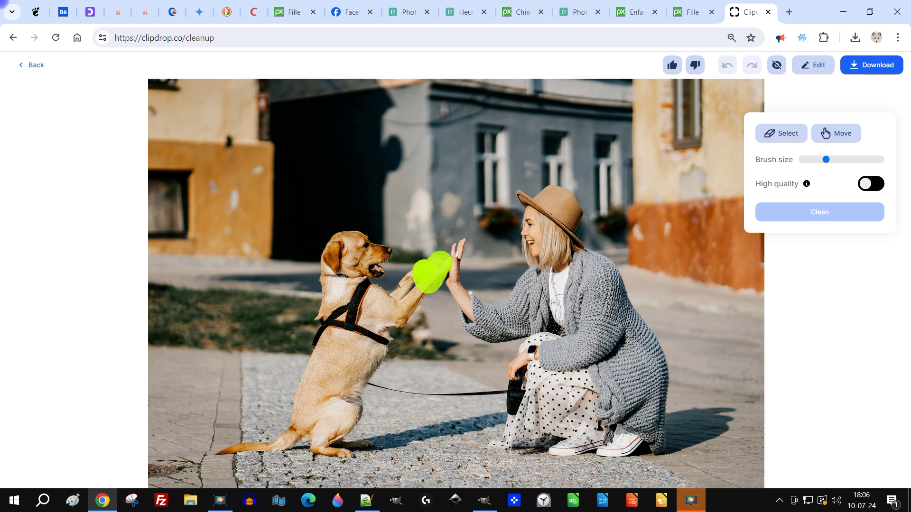
Brush over the dog and the remnants of its head, paws and harness, and clean them out of the photo.
{"action": "mouse_move", "coordinate": [418, 297]}
{"action": "left_mouse_down"}
{"action": "mouse_move", "coordinate": [368, 357]}
{"action": "mouse_move", "coordinate": [339, 448]}
{"action": "mouse_move", "coordinate": [371, 269]}
{"action": "mouse_move", "coordinate": [331, 262]}
{"action": "mouse_move", "coordinate": [328, 318]}
{"action": "mouse_move", "coordinate": [343, 340]}
{"action": "mouse_move", "coordinate": [301, 408]}
{"action": "mouse_move", "coordinate": [265, 445]}
{"action": "mouse_move", "coordinate": [385, 441]}
{"action": "mouse_move", "coordinate": [501, 417]}
{"action": "left_mouse_up"}
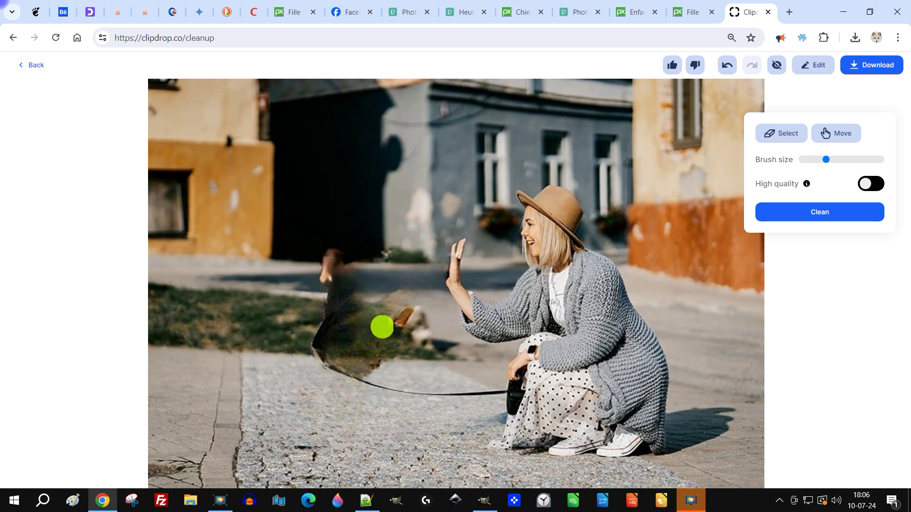
{"action": "mouse_move", "coordinate": [382, 326]}
{"action": "left_mouse_down"}
{"action": "mouse_move", "coordinate": [342, 382]}
{"action": "mouse_move", "coordinate": [329, 266]}
{"action": "mouse_move", "coordinate": [304, 346]}
{"action": "mouse_move", "coordinate": [425, 349]}
{"action": "left_mouse_up"}
{"action": "left_click_drag", "start_coordinate": [322, 368], "coordinate": [373, 369]}
{"action": "left_click", "coordinate": [819, 212]}
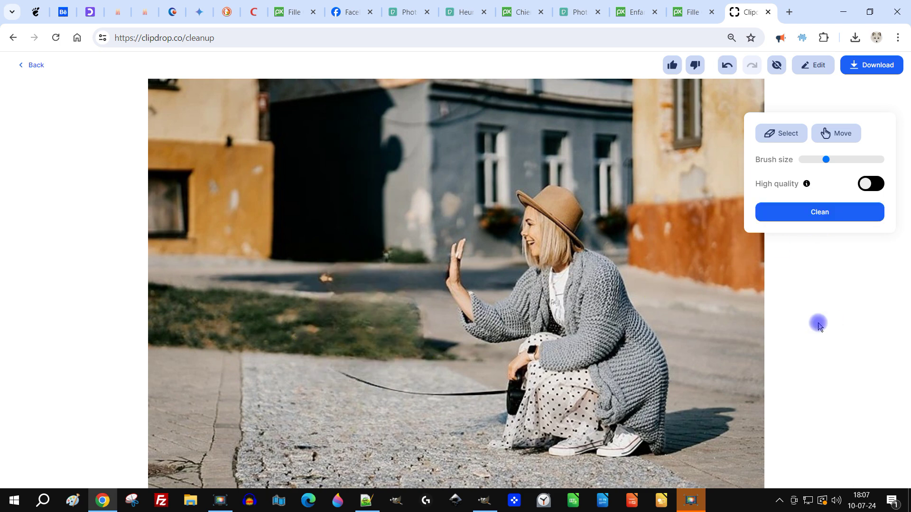
Clean the small remaining speck where the dog's head was and download the result as girl-5623231_1920.jpeg in the estompage folder.
{"action": "left_click_drag", "start_coordinate": [327, 281], "coordinate": [340, 281]}
{"action": "left_click", "coordinate": [820, 214]}
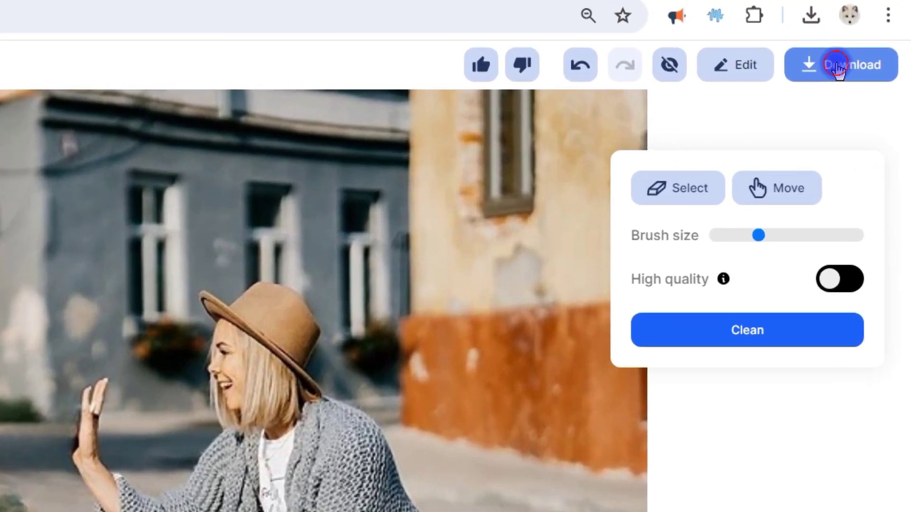
{"action": "left_click", "coordinate": [871, 65]}
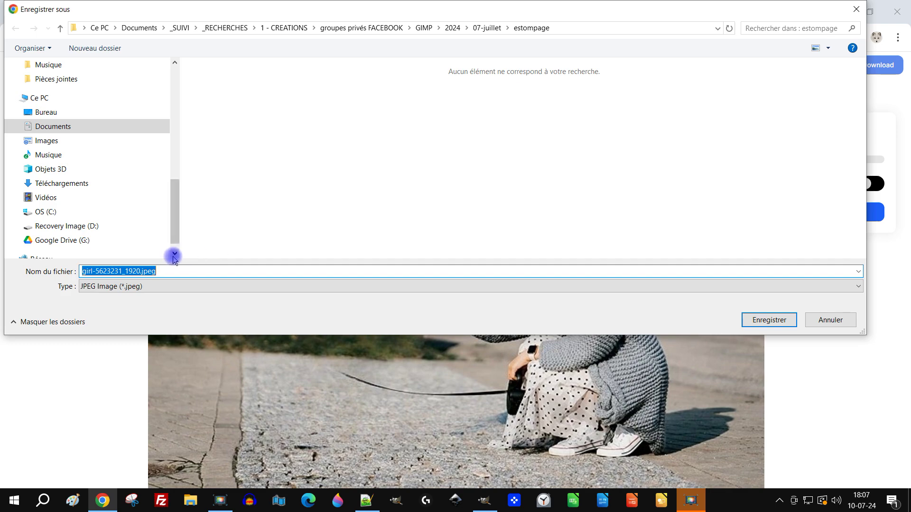
{"action": "left_click", "coordinate": [769, 320]}
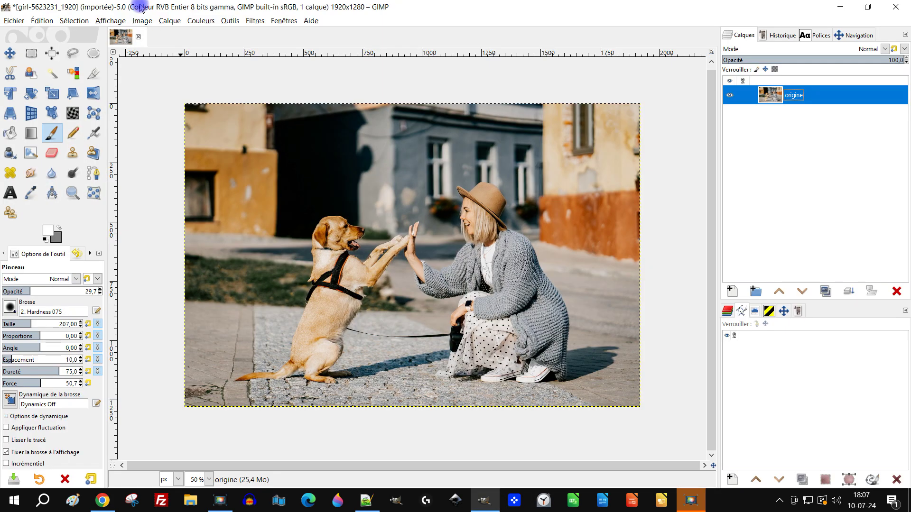
Return to GIMP and open the cleaned girl-5623231_1920.jpeg as a new layer above origine.
{"action": "double_click", "coordinate": [795, 96]}
{"action": "left_click", "coordinate": [14, 22]}
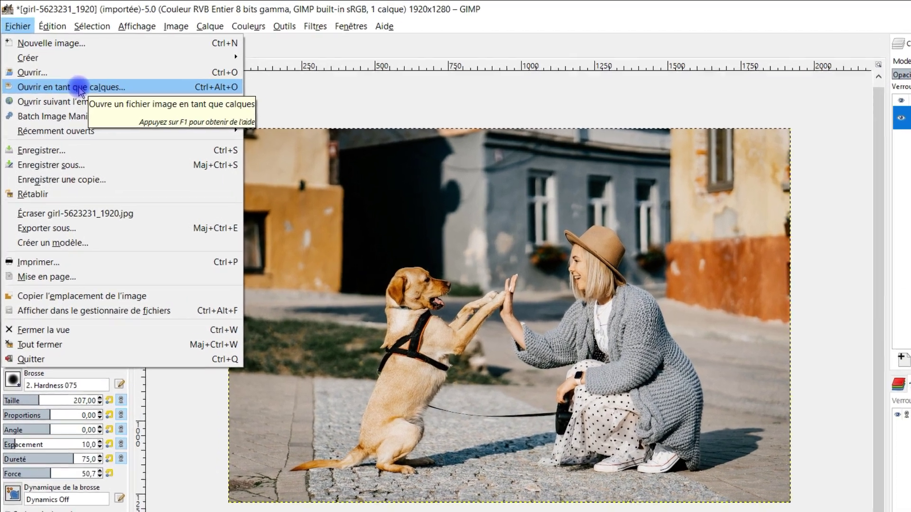
{"action": "left_click", "coordinate": [64, 72]}
{"action": "left_click", "coordinate": [328, 126]}
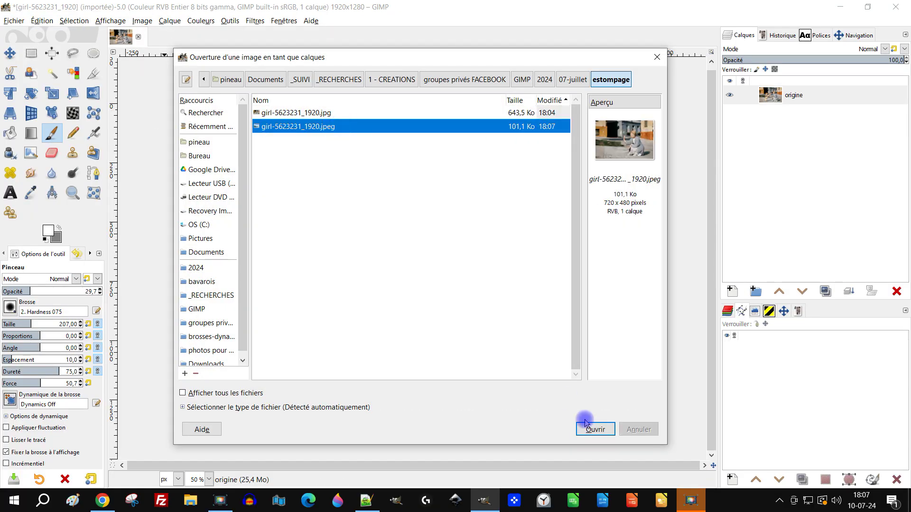
{"action": "left_click", "coordinate": [593, 428]}
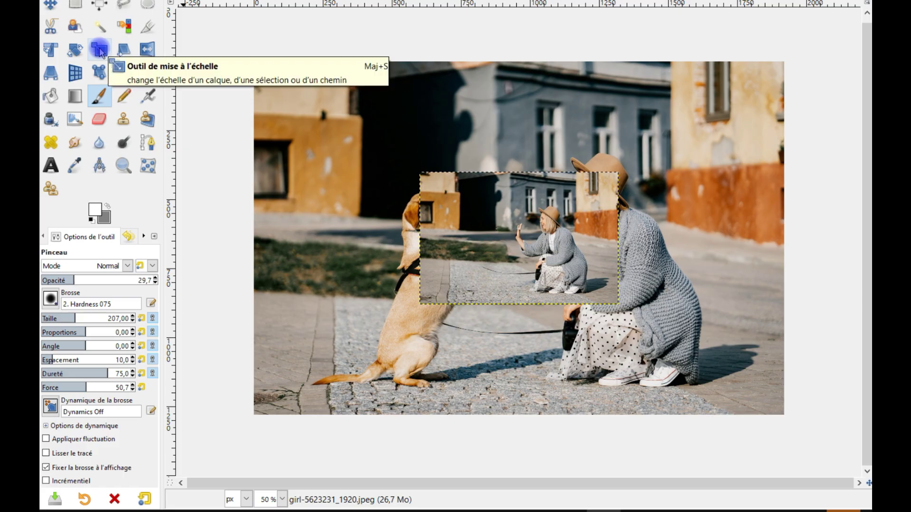
Scale the dog-free layer proportionally to 1920 × 1280 px.
{"action": "left_click", "coordinate": [100, 50]}
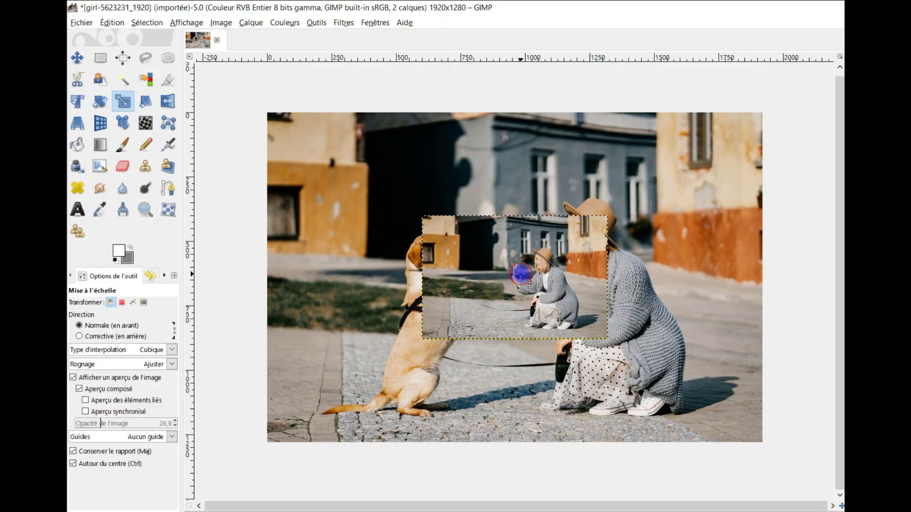
{"action": "left_click", "coordinate": [529, 227]}
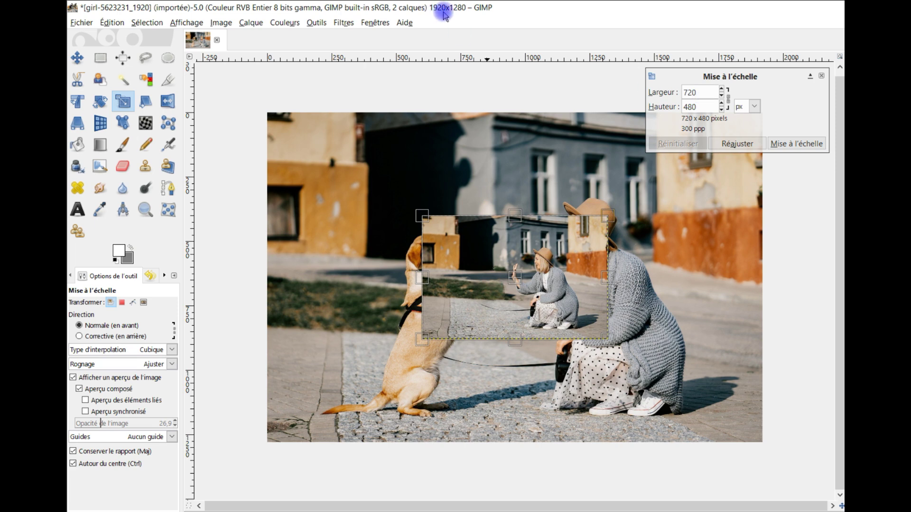
{"action": "double_click", "coordinate": [704, 91]}
{"action": "type", "text": "1"}
{"action": "type", "text": "980"}
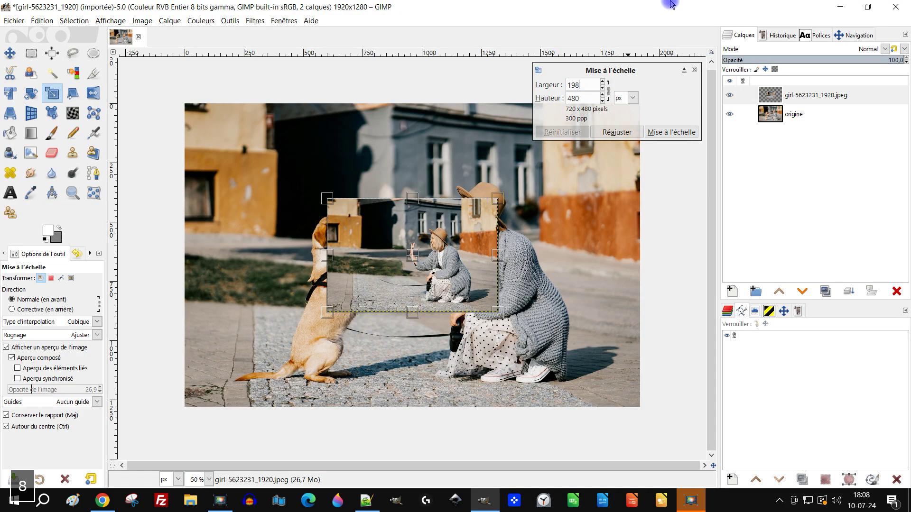
{"action": "key", "text": "Return"}
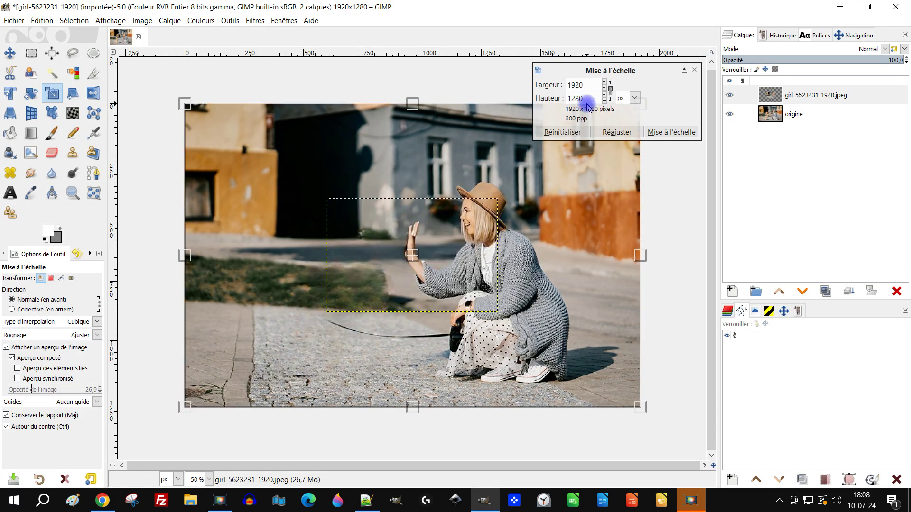
{"action": "left_click", "coordinate": [677, 133]}
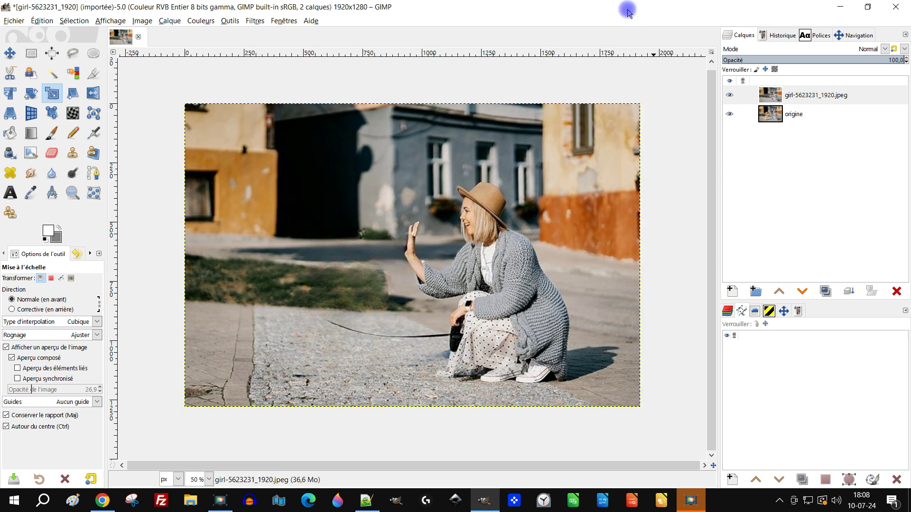
Rename the scaled dog-free layer as clipdrop.
{"action": "double_click", "coordinate": [816, 95]}
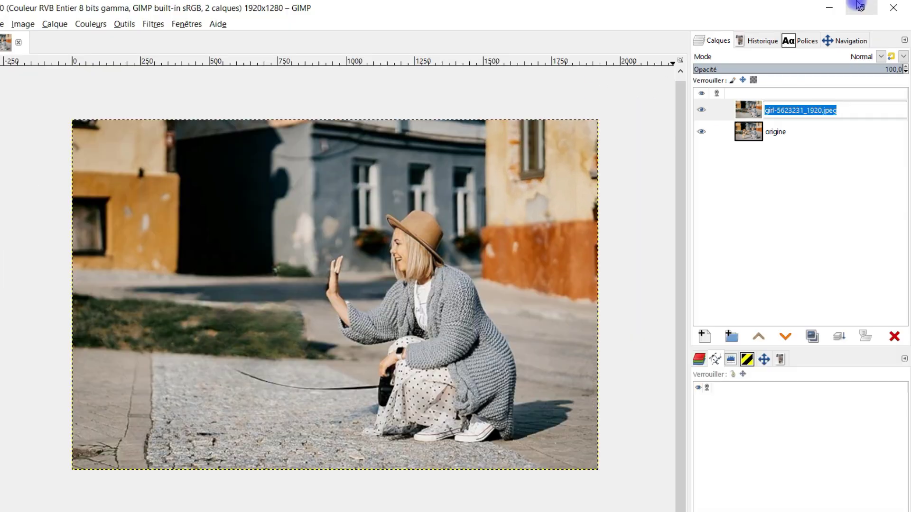
{"action": "type", "text": "clipdrop"}
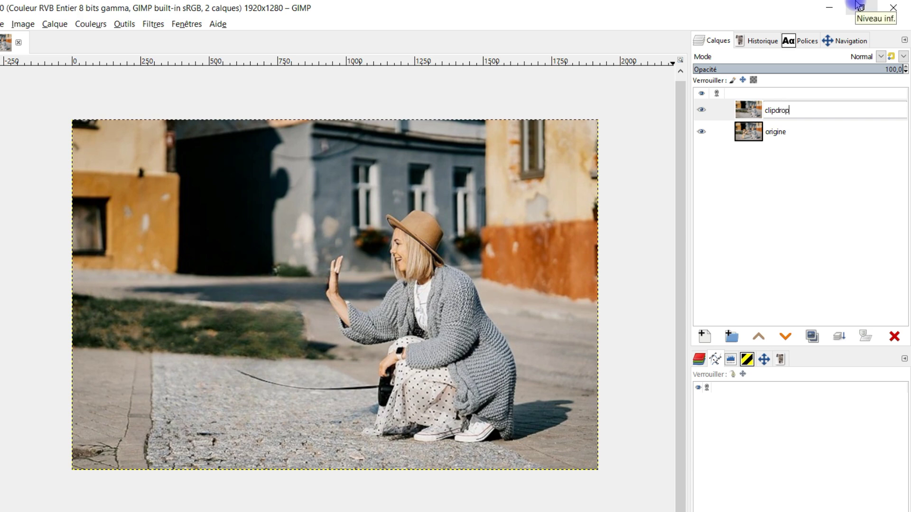
{"action": "key", "text": "Return"}
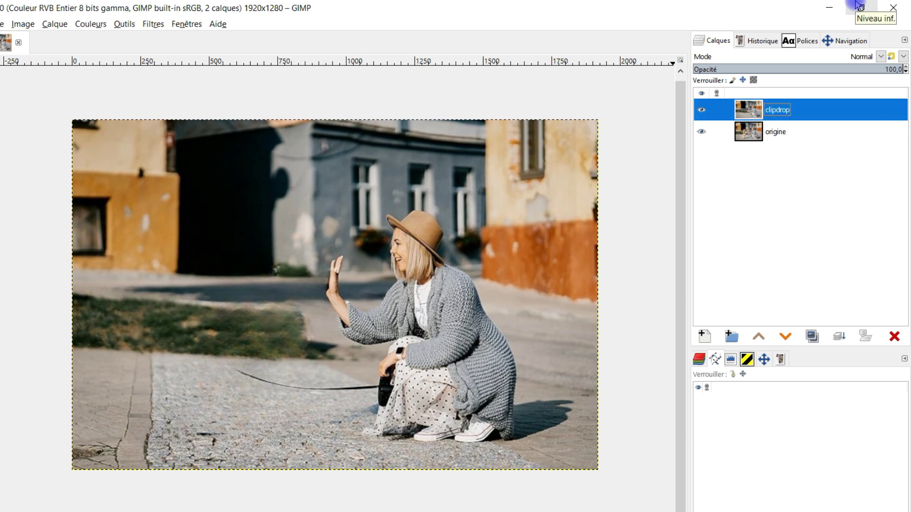
Lower the clipdrop layer's opacity to 53.4 so the original dog shows through.
{"action": "left_click", "coordinate": [797, 71]}
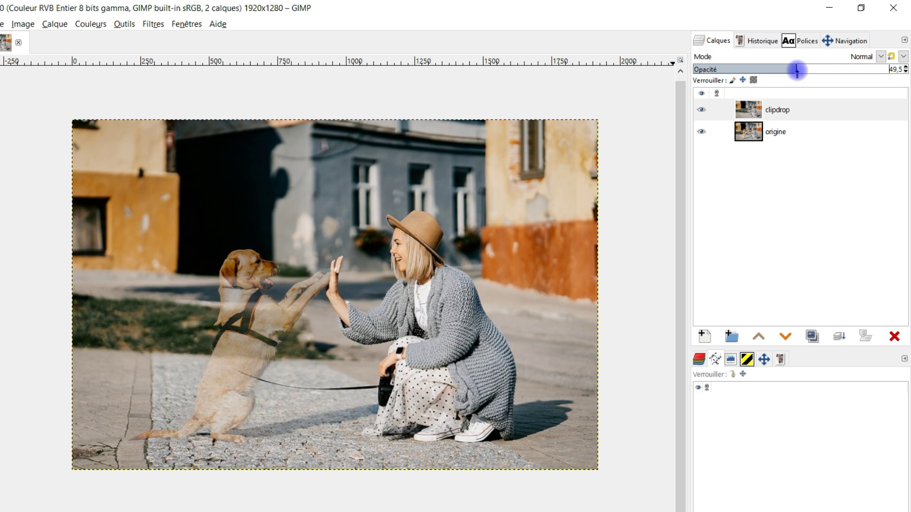
{"action": "key", "text": "Return"}
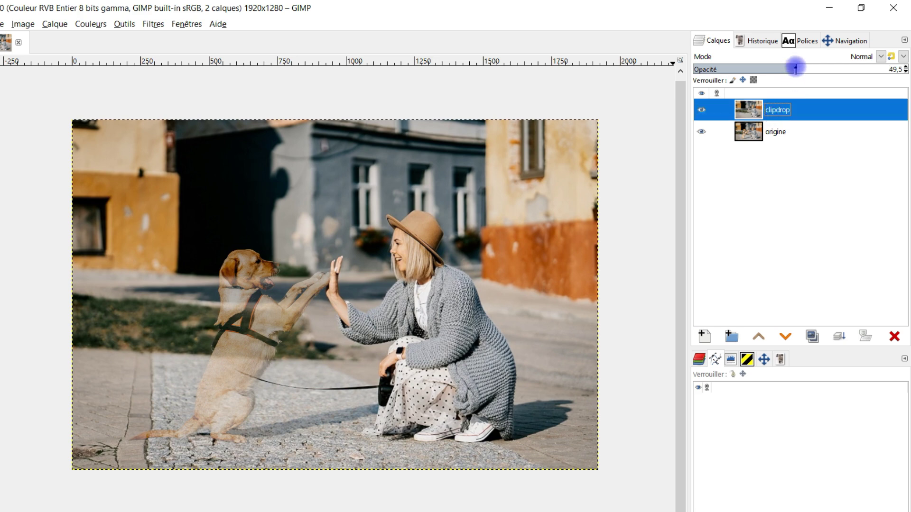
{"action": "mouse_move", "coordinate": [795, 69]}
{"action": "left_mouse_down"}
{"action": "mouse_move", "coordinate": [815, 68]}
{"action": "mouse_move", "coordinate": [795, 68]}
{"action": "left_mouse_up"}
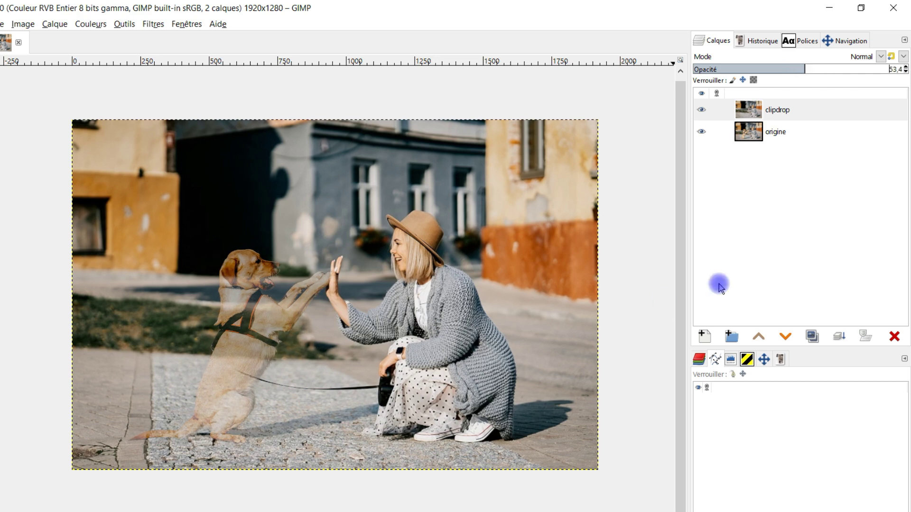
Compare the leash near the dog's belly with the clipdrop layer hidden and shown.
{"action": "scroll", "coordinate": [253, 387], "scroll_direction": "up", "scroll_amount": 4}
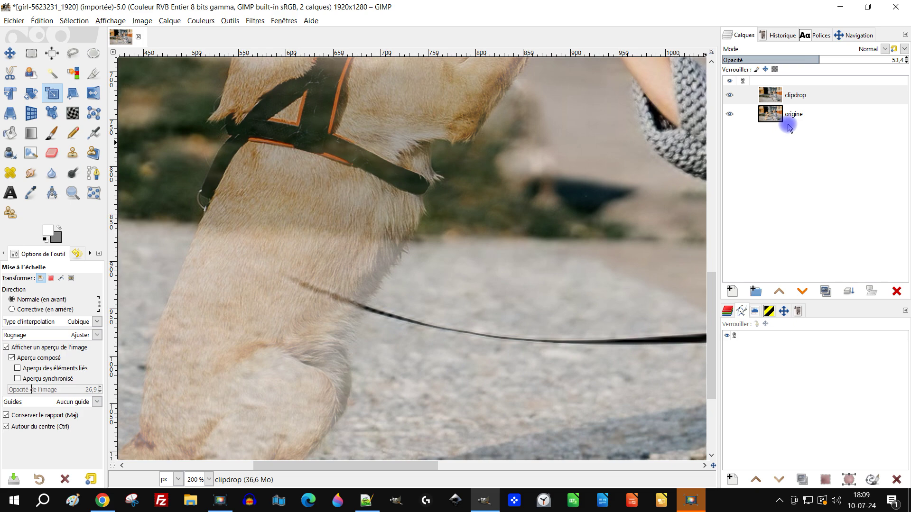
{"action": "left_click", "coordinate": [733, 97]}
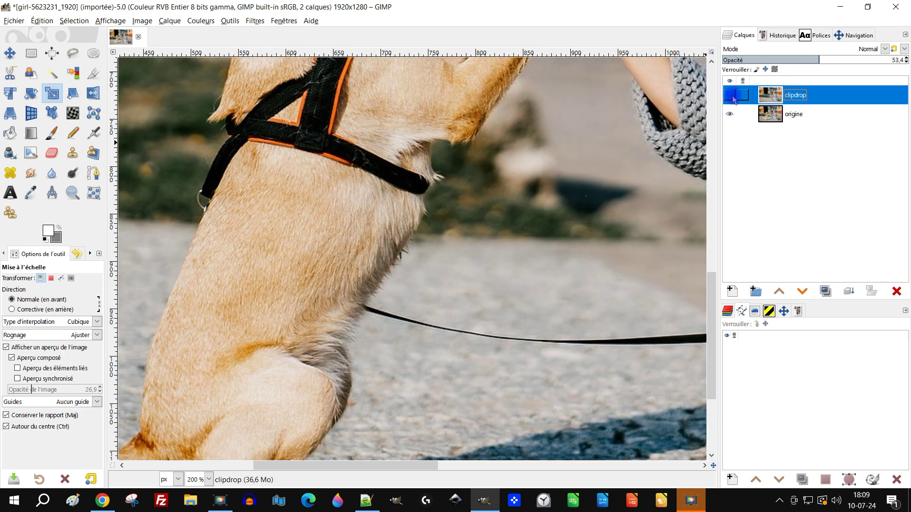
{"action": "left_click", "coordinate": [732, 96]}
{"action": "left_click", "coordinate": [732, 95]}
{"action": "left_click", "coordinate": [733, 98]}
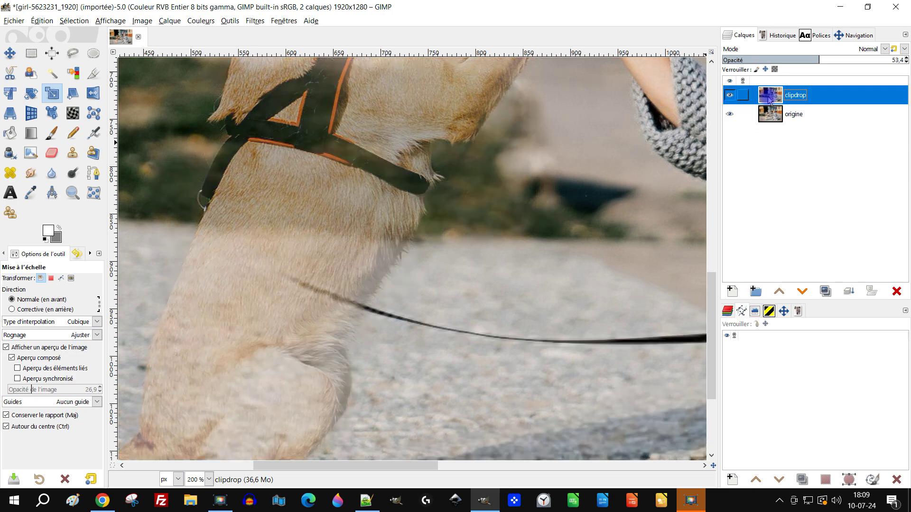
Restore the clipdrop layer to full opacity and clone nearby paving over the loose leash end with the Clone tool at full opacity.
{"action": "left_click_drag", "start_coordinate": [856, 59], "coordinate": [904, 60]}
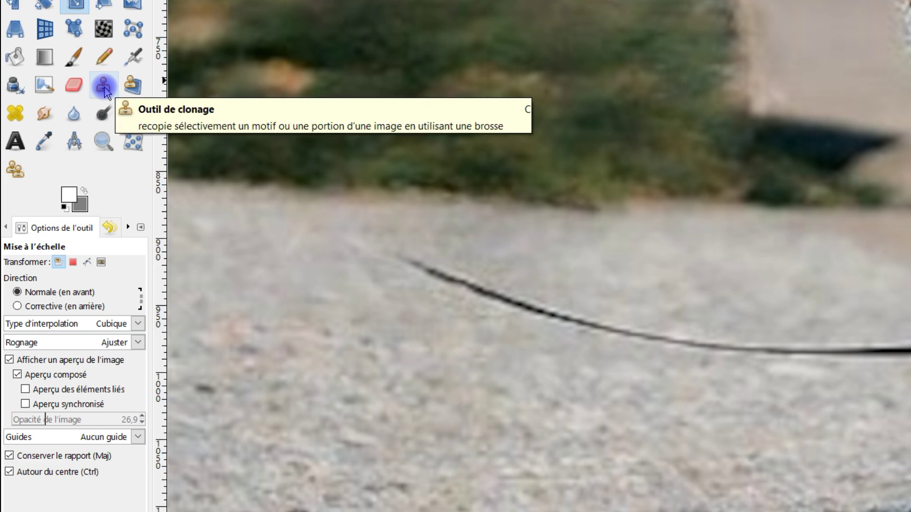
{"action": "left_click", "coordinate": [104, 86]}
{"action": "scroll", "coordinate": [642, 106], "scroll_direction": "down", "scroll_amount": 2}
{"action": "scroll", "coordinate": [643, 105], "scroll_direction": "left", "scroll_amount": 4}
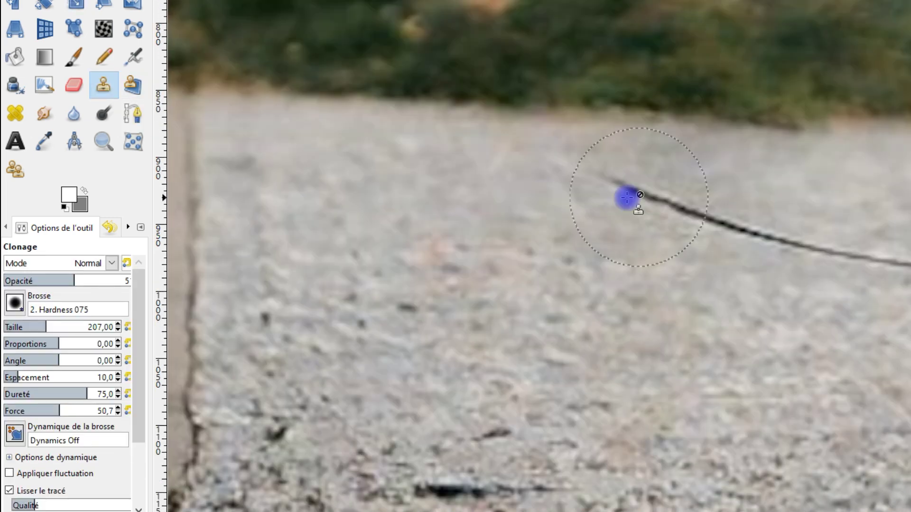
{"action": "left_click", "coordinate": [412, 206], "text": "ctrl"}
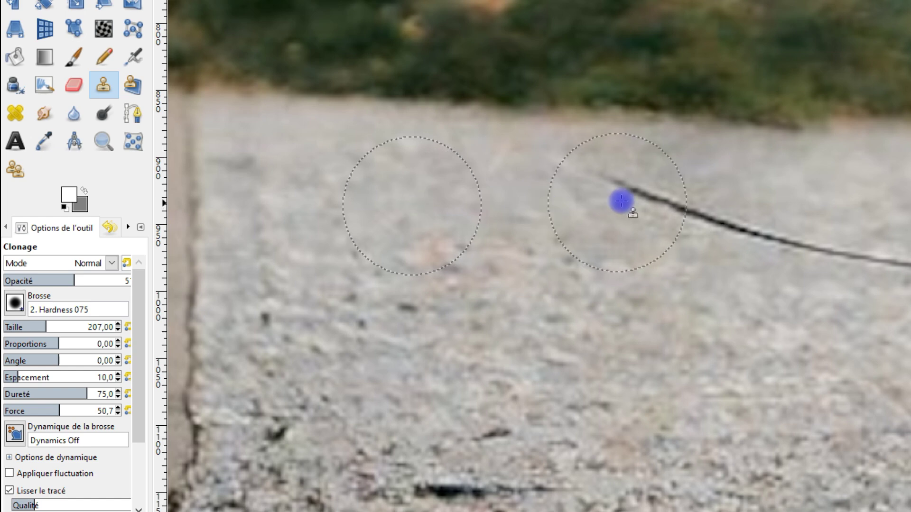
{"action": "left_click_drag", "start_coordinate": [620, 198], "coordinate": [663, 205]}
{"action": "left_click_drag", "start_coordinate": [85, 281], "coordinate": [147, 279]}
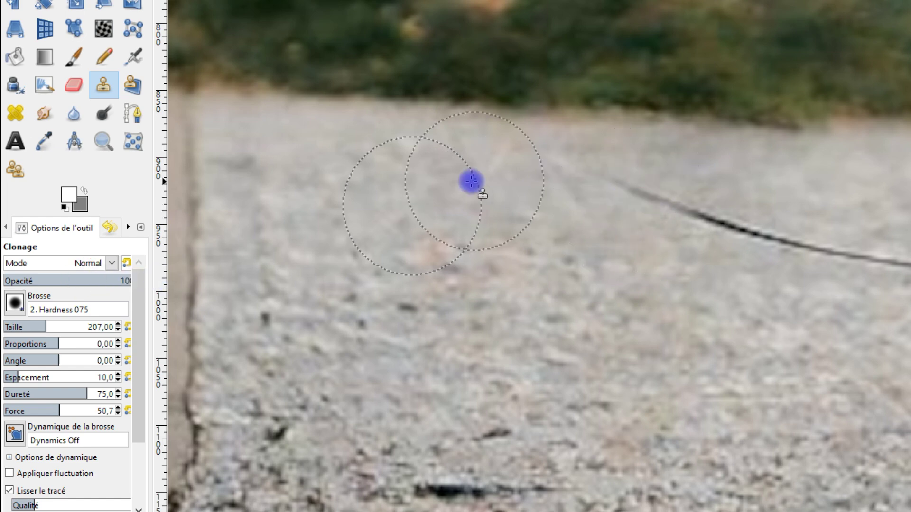
{"action": "left_click_drag", "start_coordinate": [617, 209], "coordinate": [756, 241]}
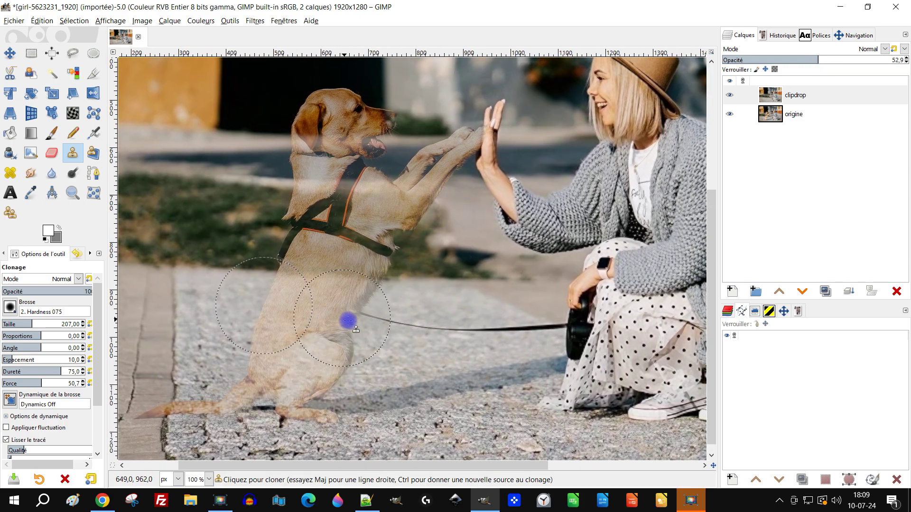
Export the blended image as résultat.jpg in the estompage folder.
{"action": "scroll", "coordinate": [383, 316], "scroll_direction": "down", "scroll_amount": 1}
{"action": "scroll", "coordinate": [466, 287], "scroll_direction": "down", "scroll_amount": 1}
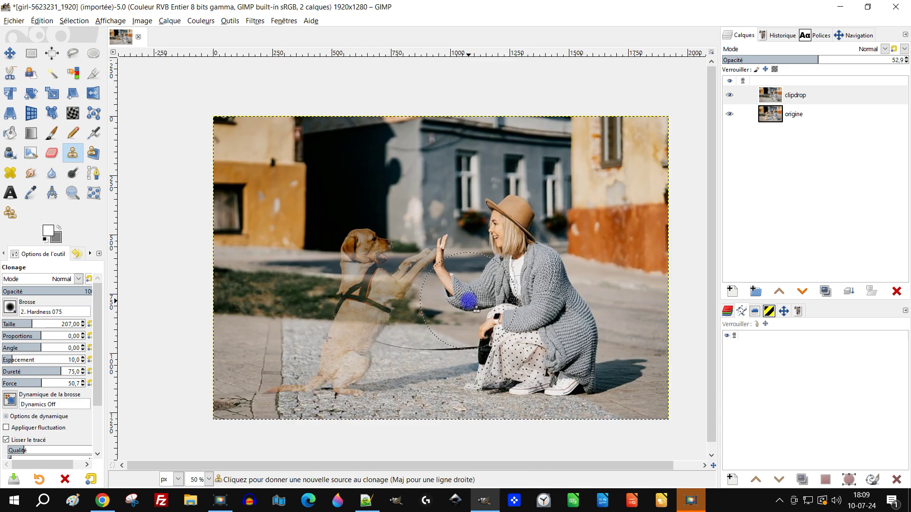
{"action": "left_click", "coordinate": [14, 21]}
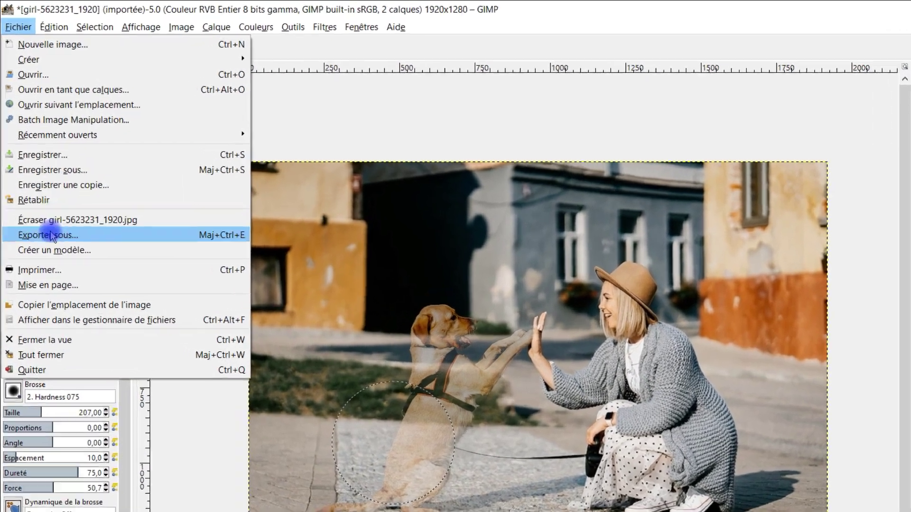
{"action": "left_click", "coordinate": [32, 201]}
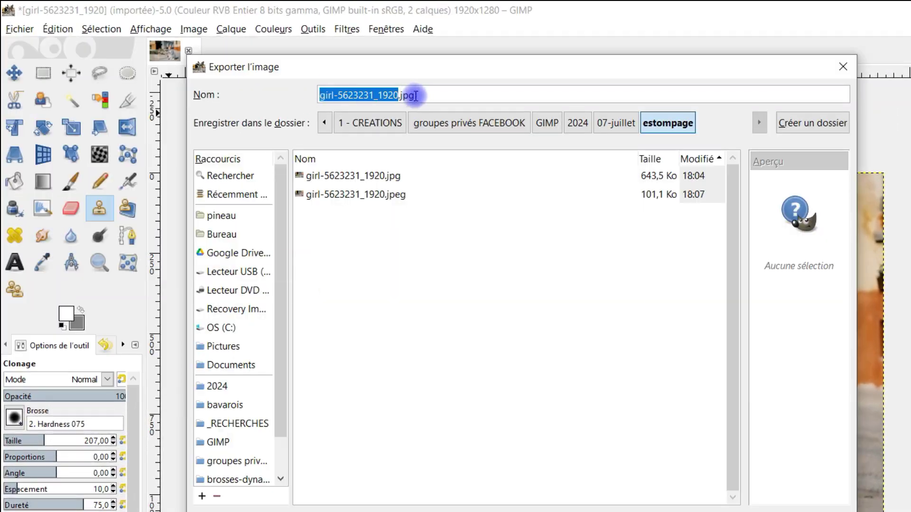
{"action": "left_click", "coordinate": [327, 75]}
{"action": "double_click", "coordinate": [407, 95]}
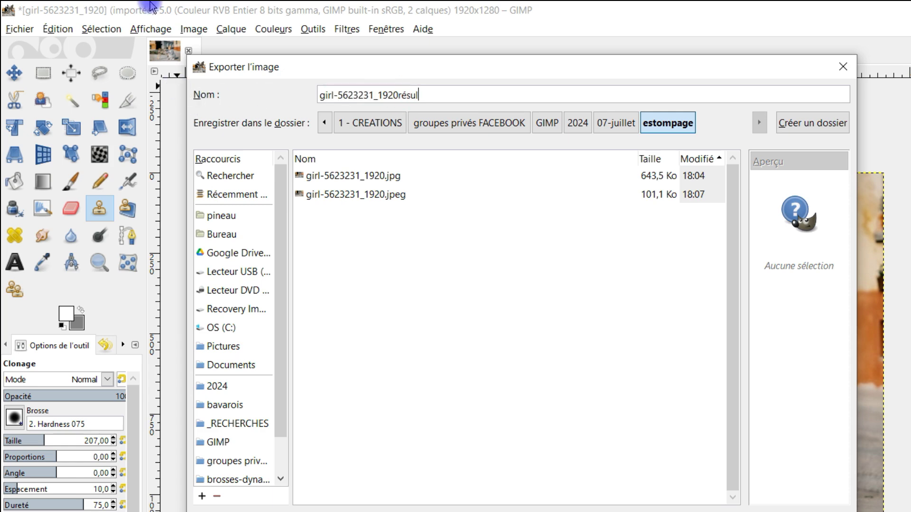
{"action": "key", "text": "ctrl+a"}
{"action": "type", "text": "r"}
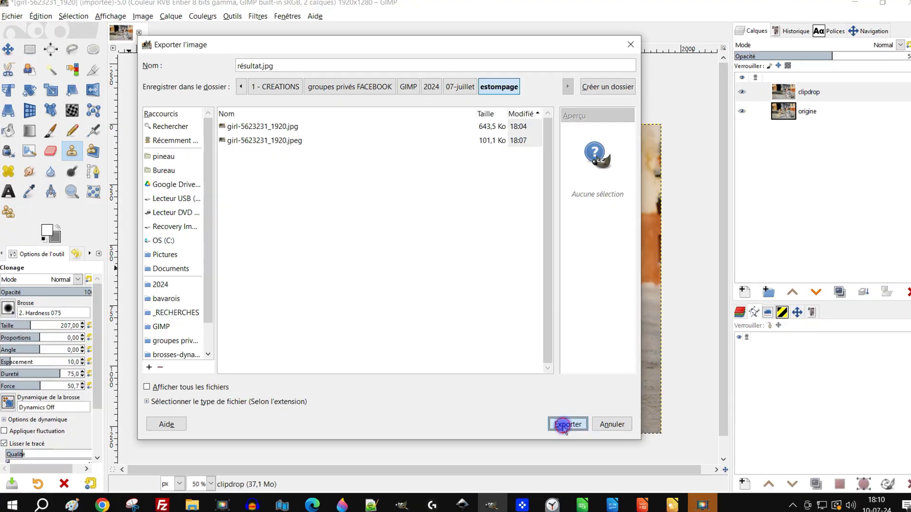
{"action": "left_click", "coordinate": [563, 423]}
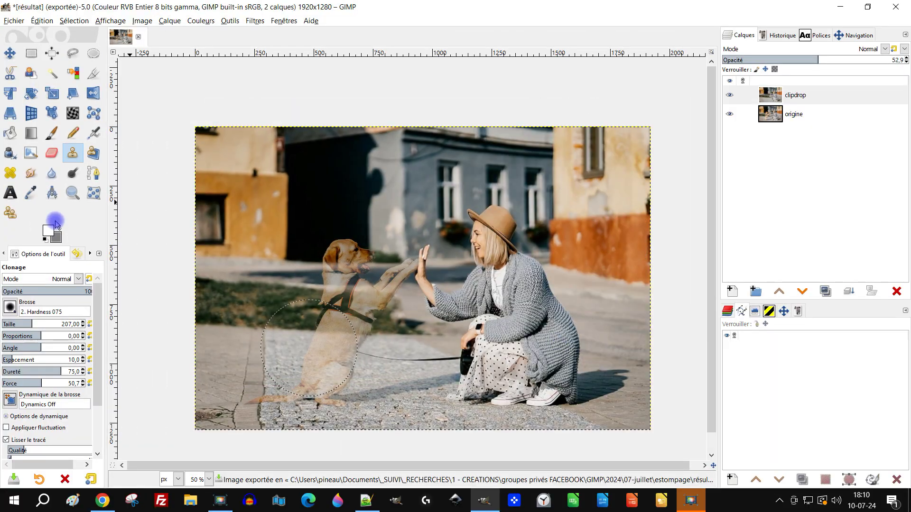
Raise the clipdrop layer's opacity to 65.9 so the dog fades out more.
{"action": "left_click", "coordinate": [66, 182]}
{"action": "left_click_drag", "start_coordinate": [187, 122], "coordinate": [659, 436]}
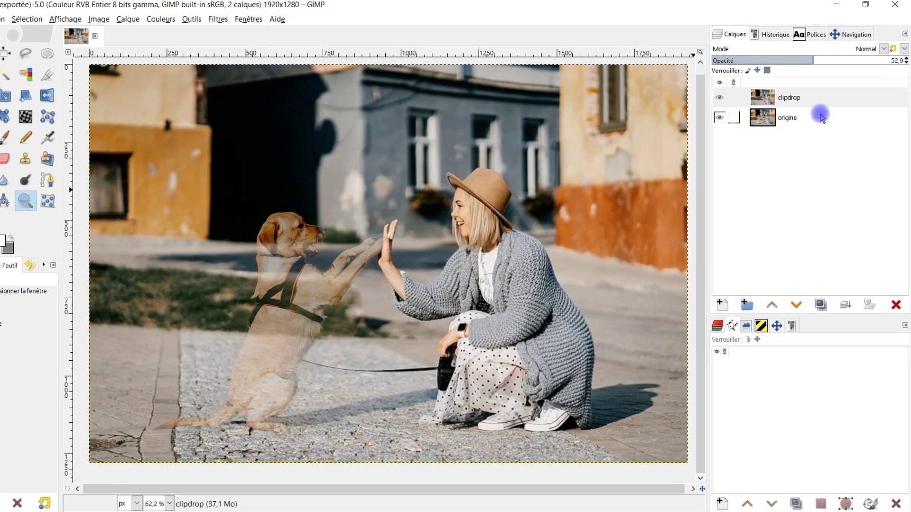
{"action": "left_click", "coordinate": [802, 95]}
{"action": "left_click_drag", "start_coordinate": [816, 60], "coordinate": [836, 60]}
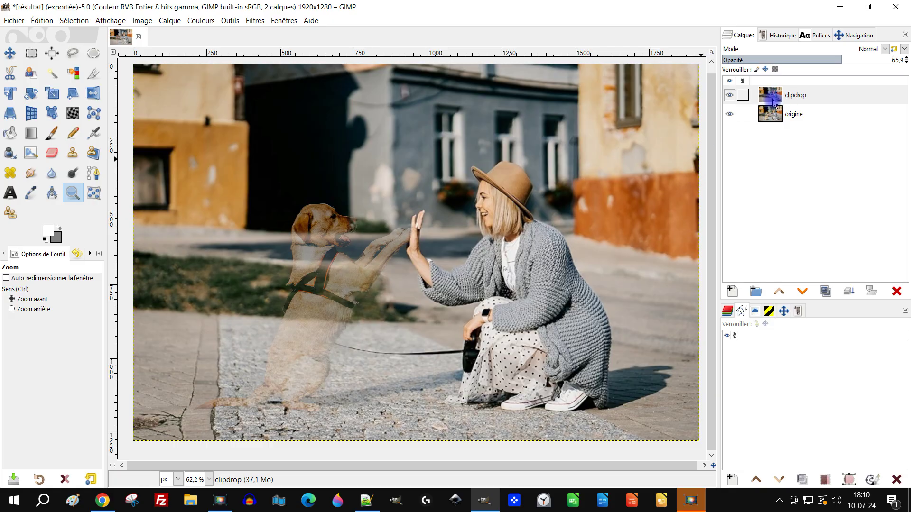
{"action": "right_click", "coordinate": [773, 101]}
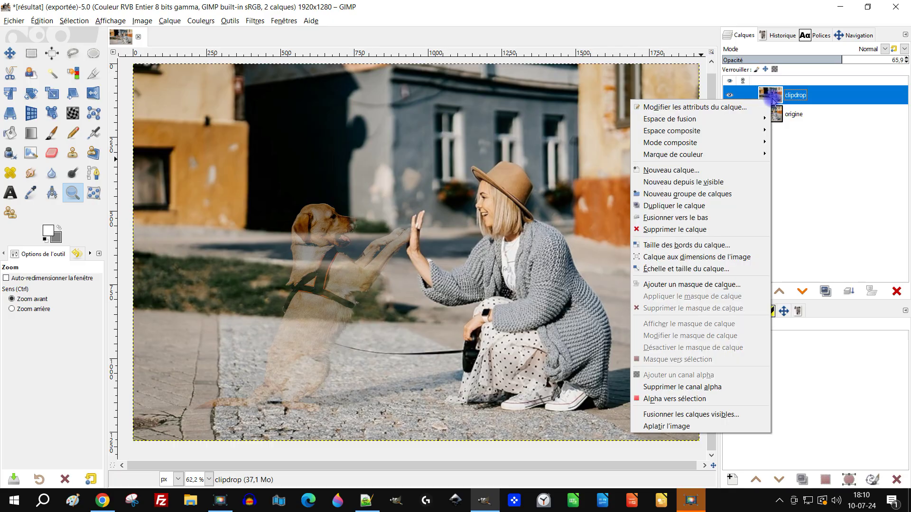
{"action": "left_click", "coordinate": [704, 285]}
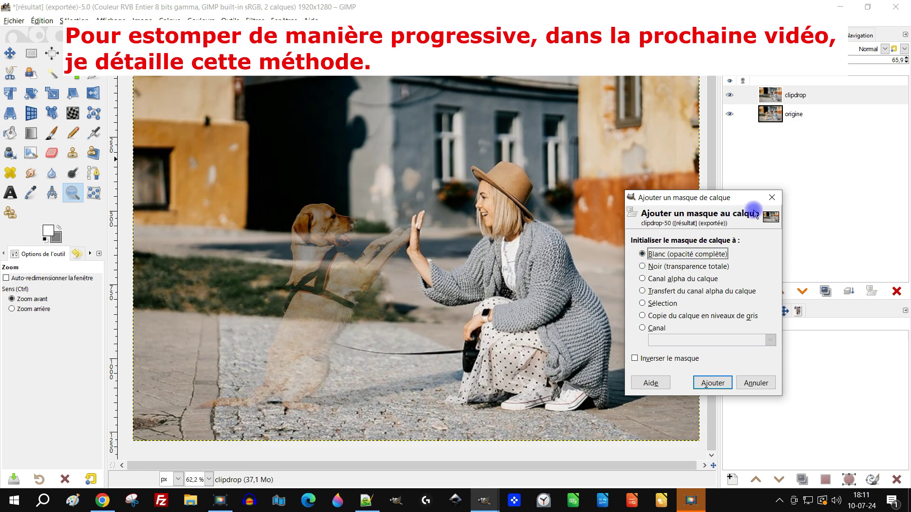
{"action": "left_click", "coordinate": [772, 197]}
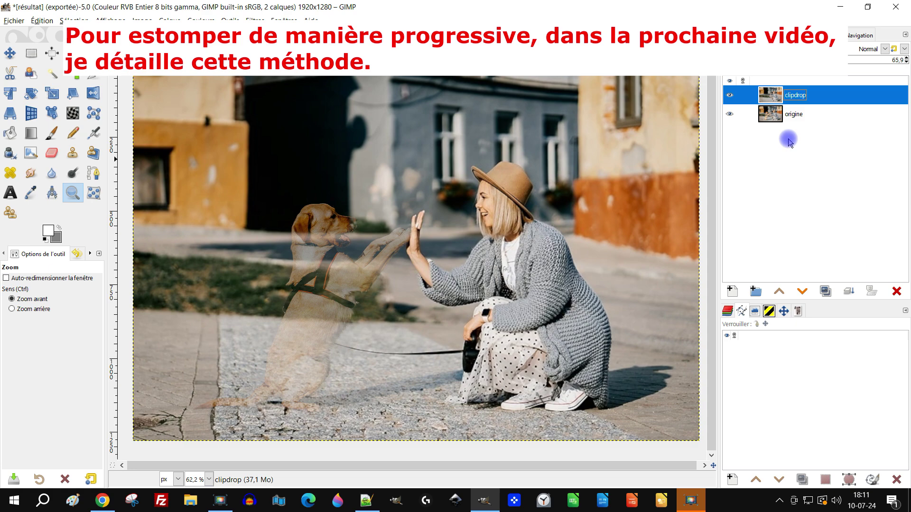